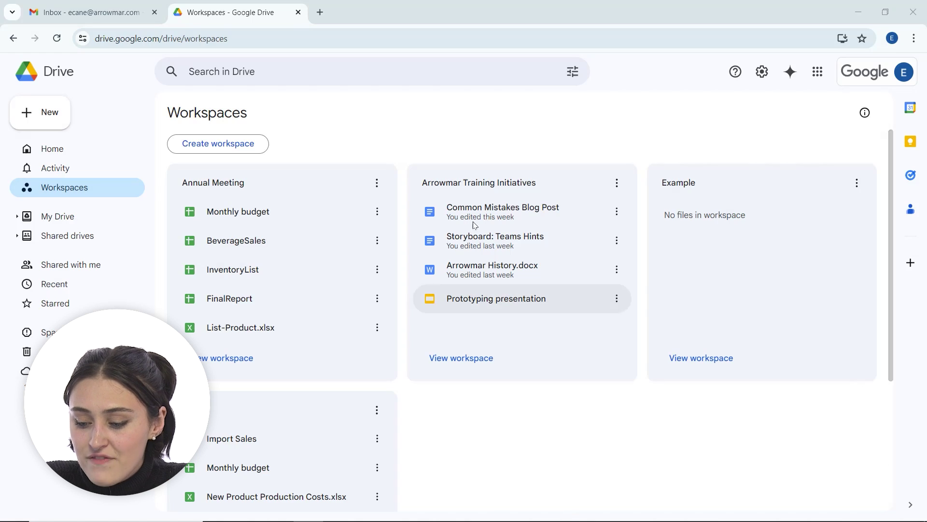
Open the Common Mistakes Blog Post and review Gemini's content summary in the side panel.
{"action": "double_click", "coordinate": [529, 211]}
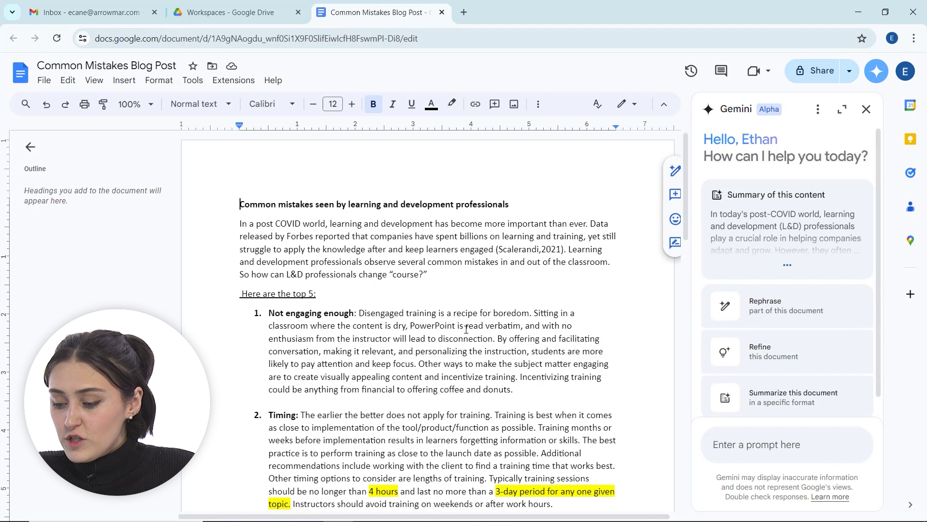
{"action": "scroll", "coordinate": [772, 280], "scroll_direction": "down", "scroll_amount": 2}
{"action": "scroll", "coordinate": [776, 288], "scroll_direction": "up", "scroll_amount": 2}
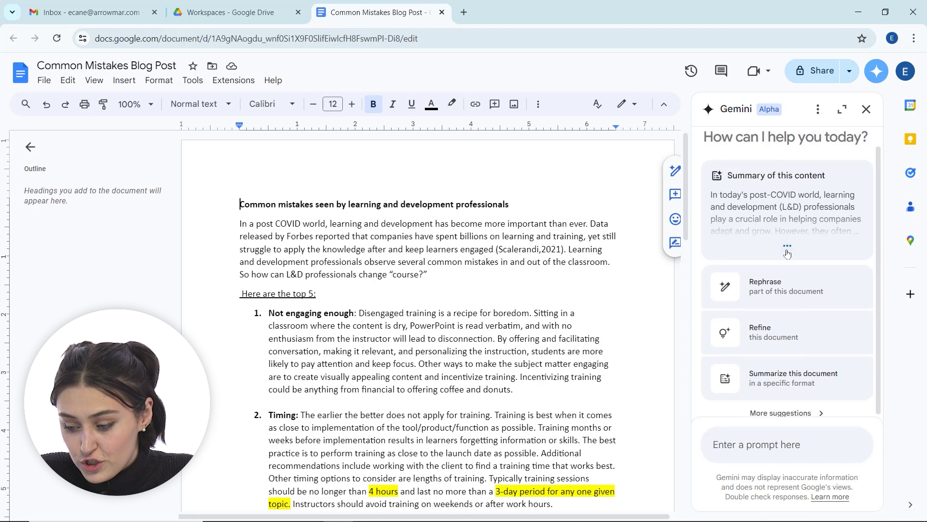
{"action": "scroll", "coordinate": [828, 195], "scroll_direction": "down", "scroll_amount": 1}
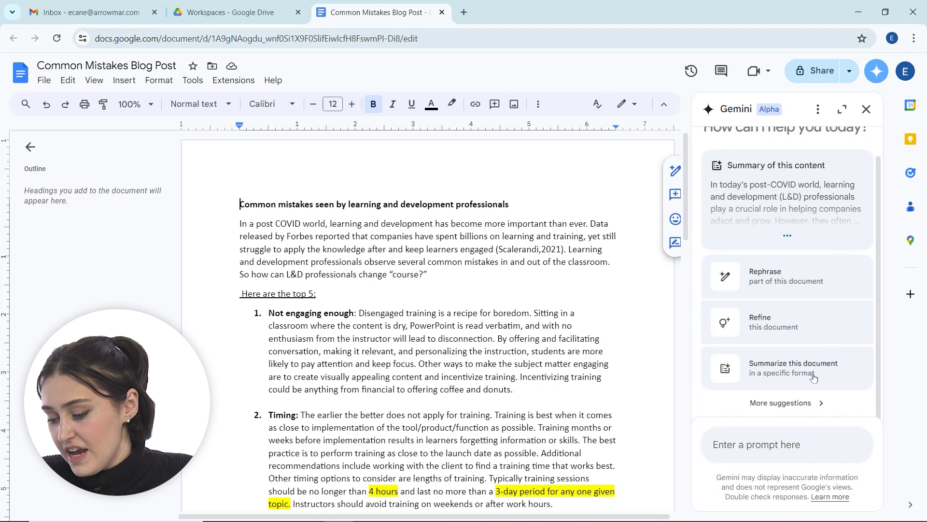
Browse Gemini's additional suggested prompts, then return to Gemini's home view.
{"action": "left_click", "coordinate": [816, 403]}
{"action": "scroll", "coordinate": [798, 269], "scroll_direction": "down", "scroll_amount": 3}
{"action": "scroll", "coordinate": [798, 269], "scroll_direction": "down", "scroll_amount": 1}
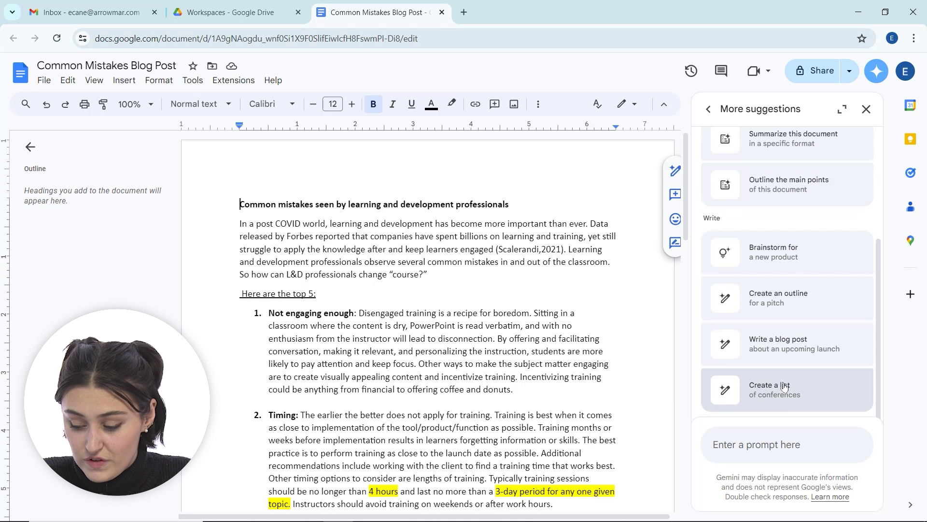
{"action": "scroll", "coordinate": [787, 248], "scroll_direction": "up", "scroll_amount": 4}
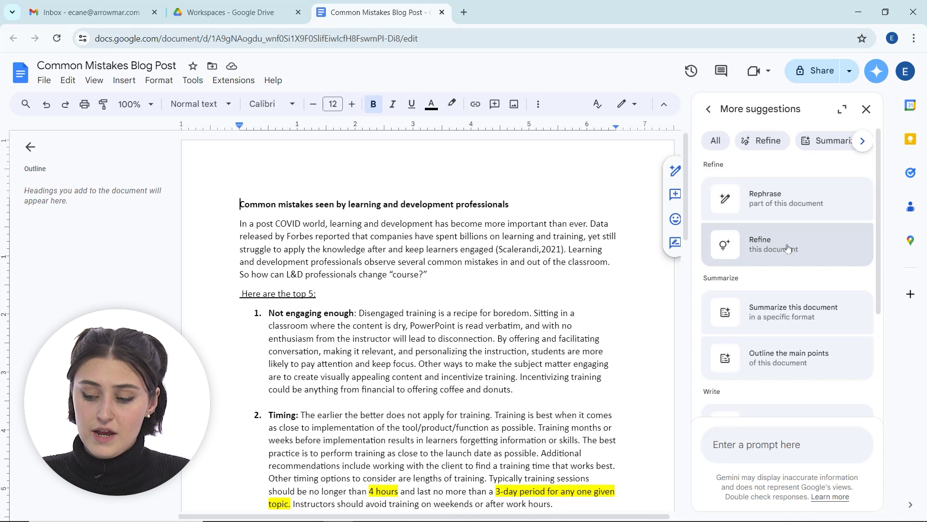
{"action": "left_click", "coordinate": [708, 110]}
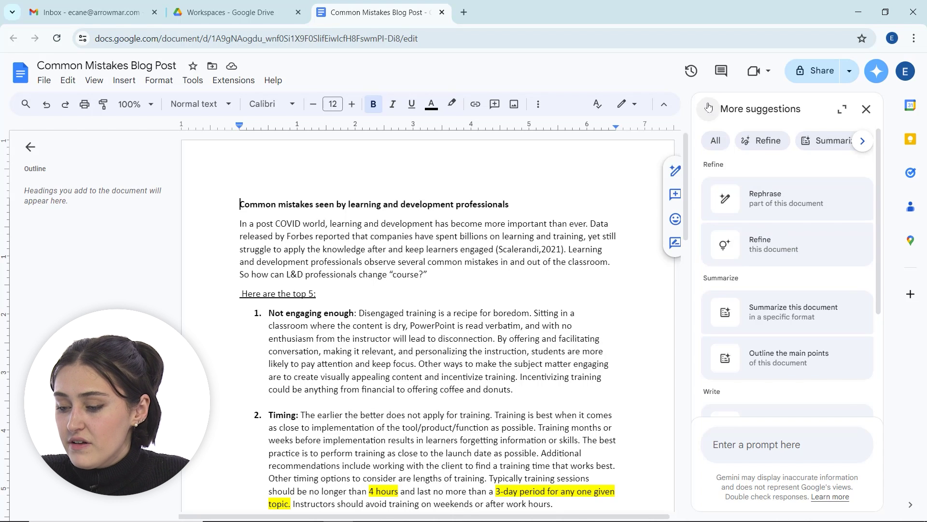
Ask Gemini 'What are the top five common mistakes?' about the blog post.
{"action": "left_click", "coordinate": [766, 438]}
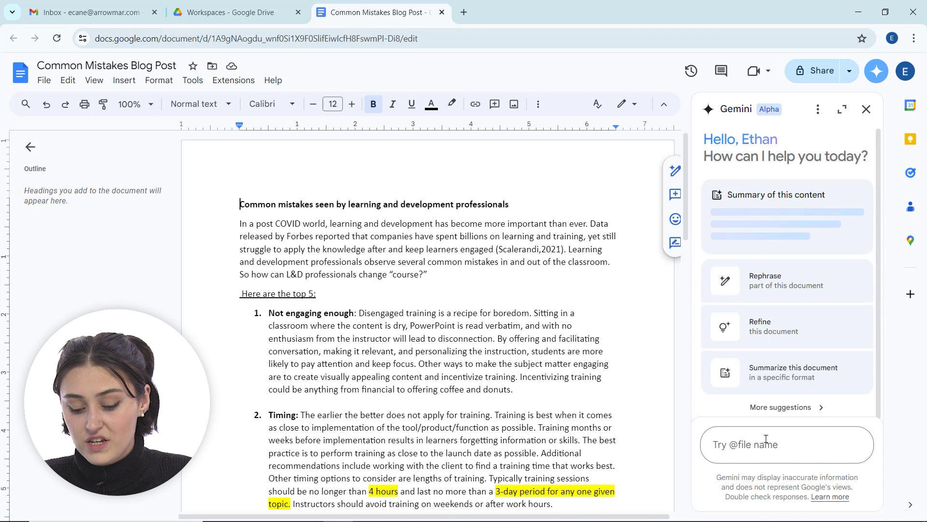
{"action": "type", "text": "What are"}
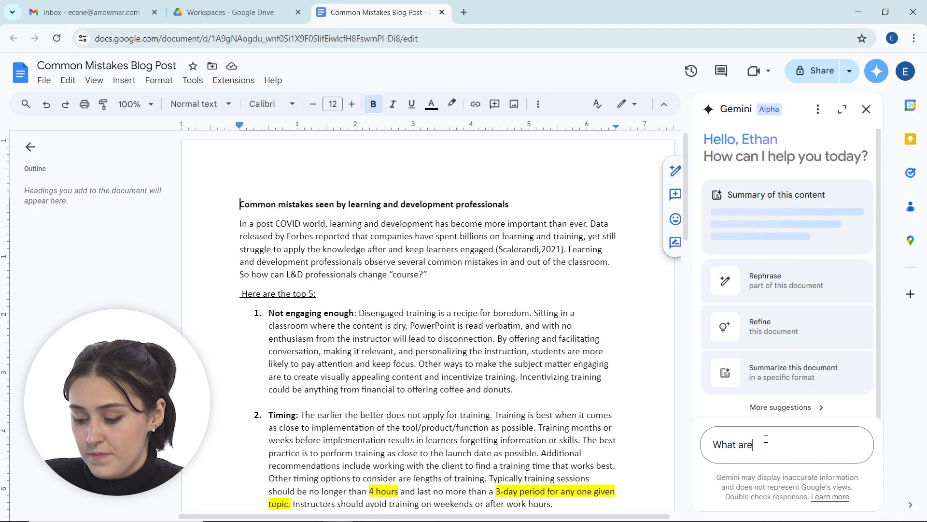
{"action": "type", "text": " the top fice"}
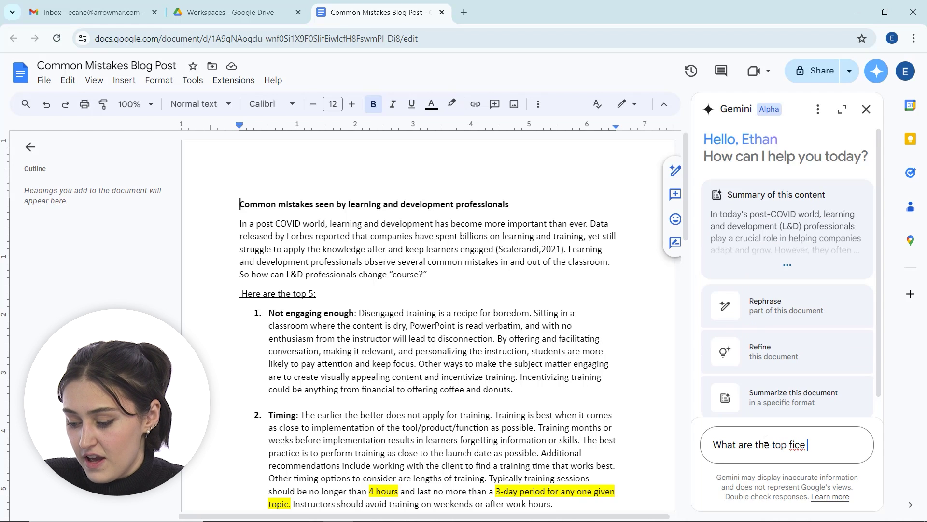
{"action": "key", "text": "BackSpace"}
{"action": "key", "text": "BackSpace"}
{"action": "key", "text": "BackSpace"}
{"action": "type", "text": "ve common m"}
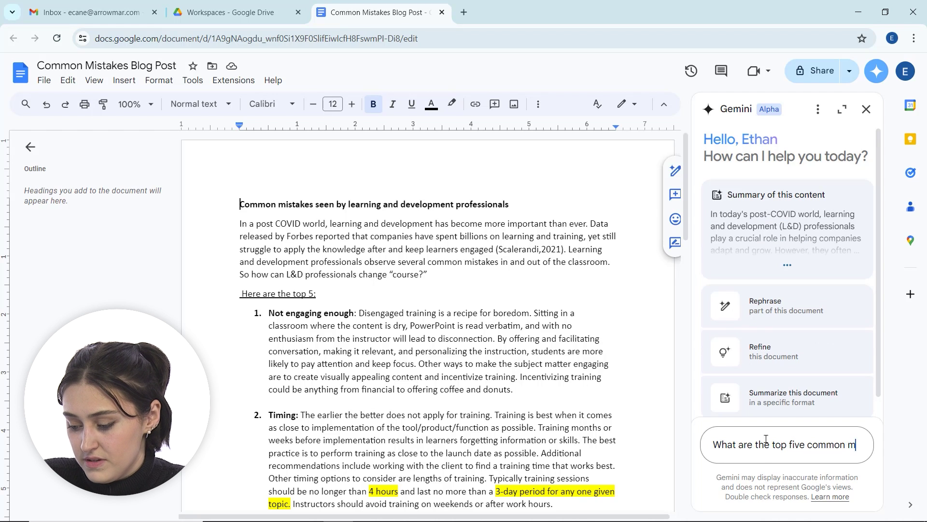
{"action": "type", "text": "isakakes?"}
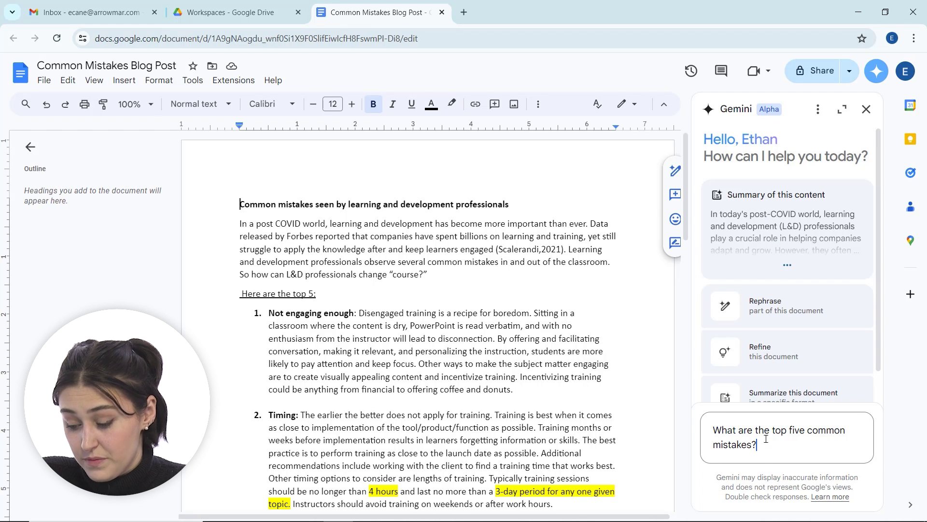
{"action": "key", "text": "Return"}
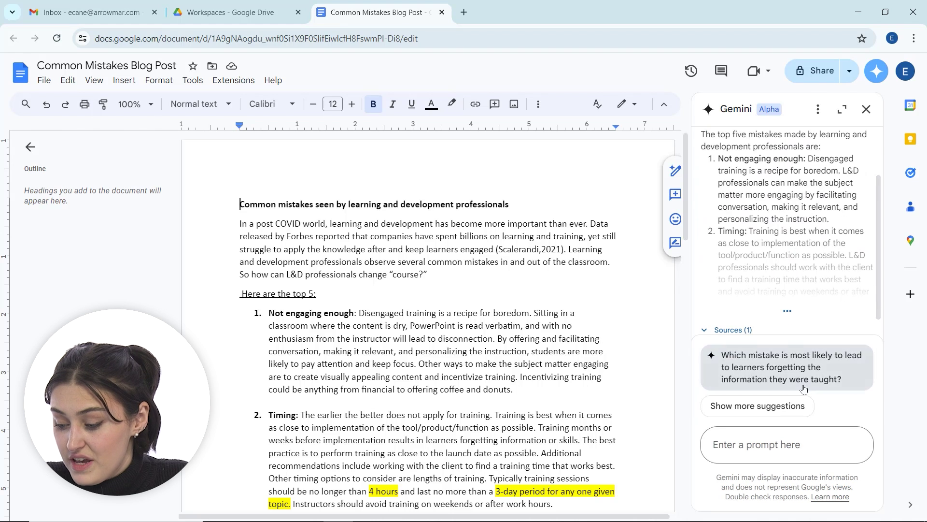
Expand Gemini's full list of mistakes and ask which one makes learners forget training.
{"action": "left_click", "coordinate": [787, 312]}
{"action": "scroll", "coordinate": [790, 244], "scroll_direction": "up", "scroll_amount": 2}
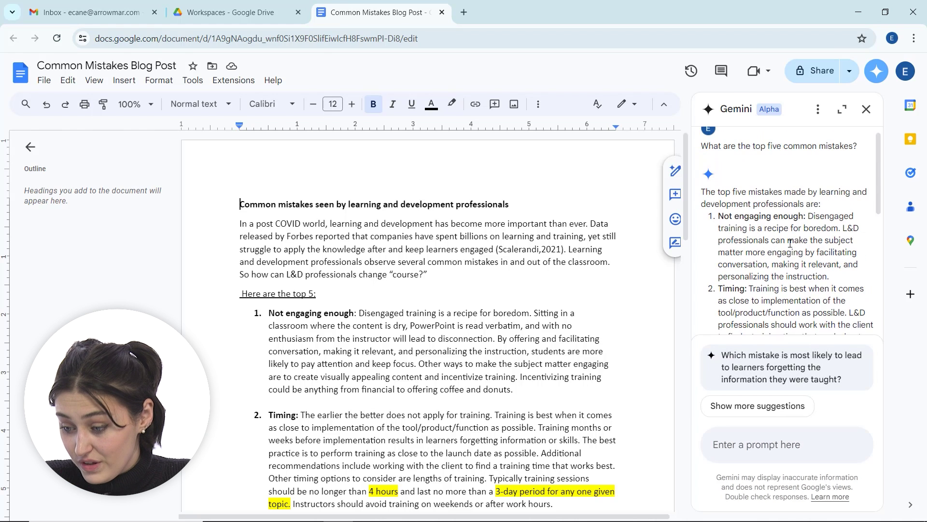
{"action": "scroll", "coordinate": [804, 231], "scroll_direction": "down", "scroll_amount": 5}
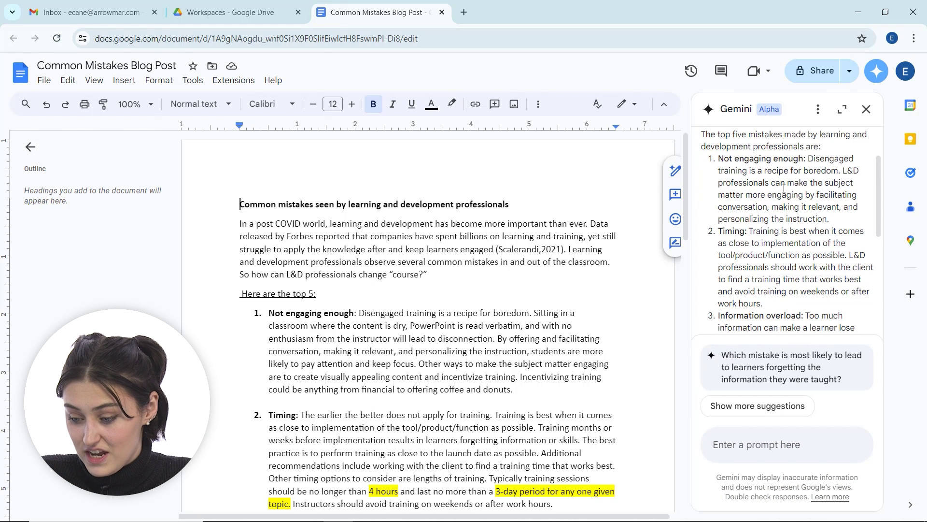
{"action": "scroll", "coordinate": [781, 191], "scroll_direction": "down", "scroll_amount": 2}
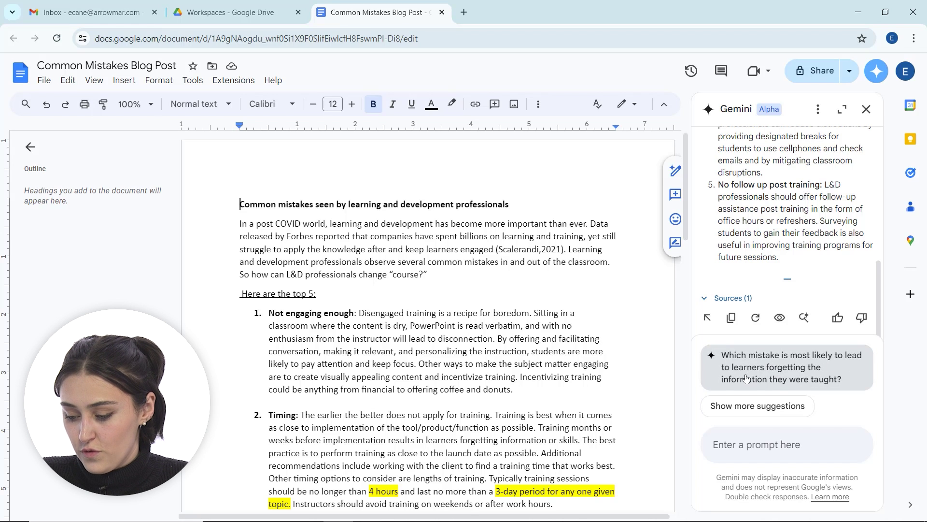
{"action": "left_click", "coordinate": [833, 373]}
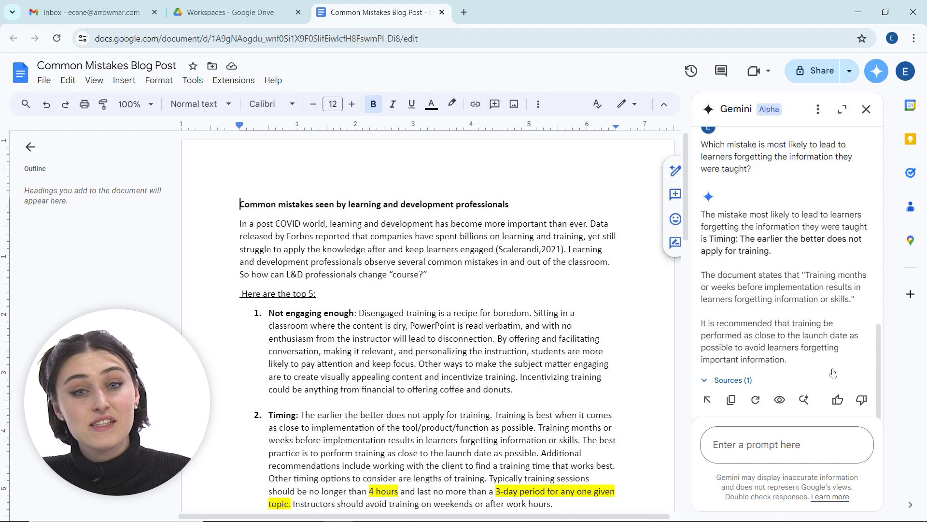
{"action": "scroll", "coordinate": [773, 245], "scroll_direction": "up", "scroll_amount": 3}
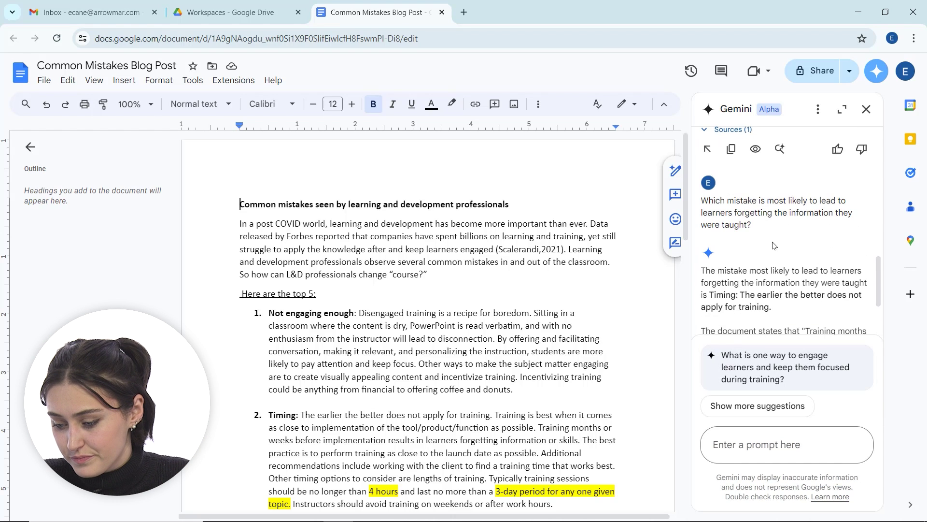
{"action": "scroll", "coordinate": [774, 249], "scroll_direction": "down", "scroll_amount": 3}
Check the source behind Gemini's answer and rerun the question with Google Search.
{"action": "left_click", "coordinate": [735, 299]}
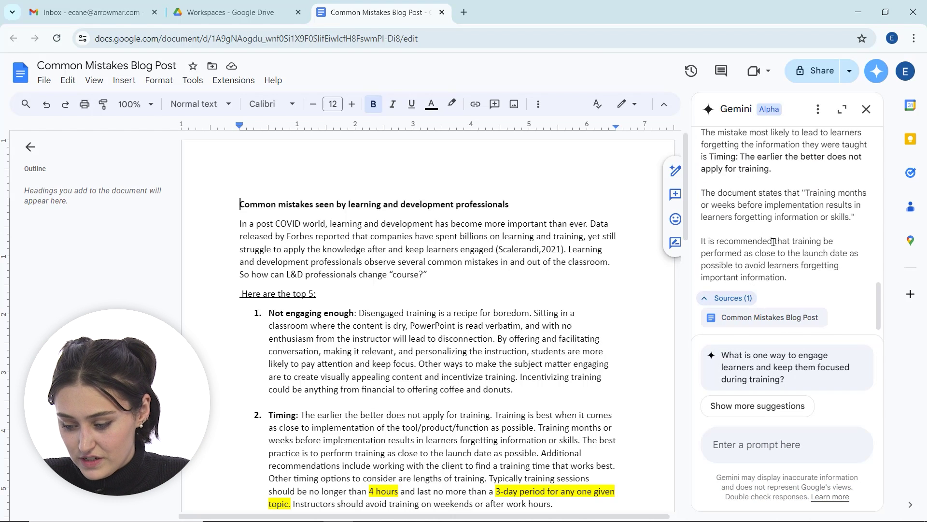
{"action": "scroll", "coordinate": [803, 268], "scroll_direction": "up", "scroll_amount": 3}
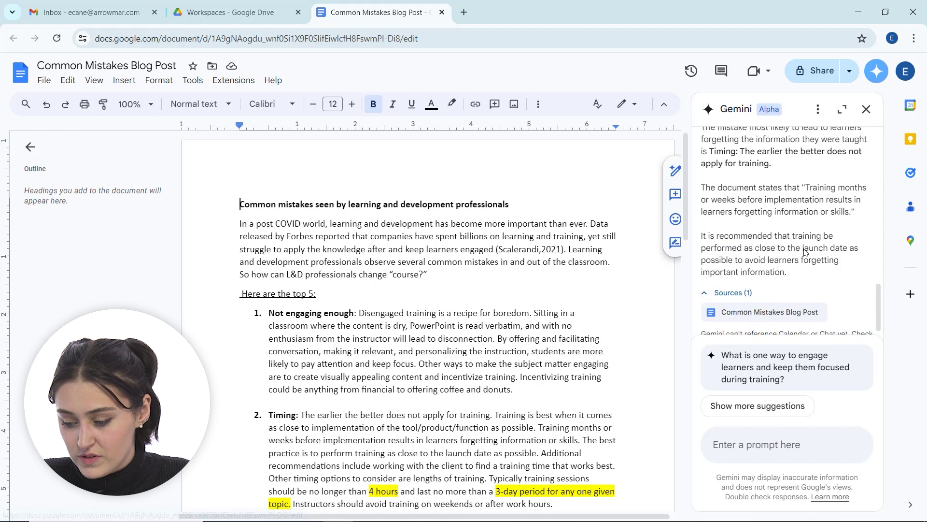
{"action": "scroll", "coordinate": [804, 251], "scroll_direction": "down", "scroll_amount": 3}
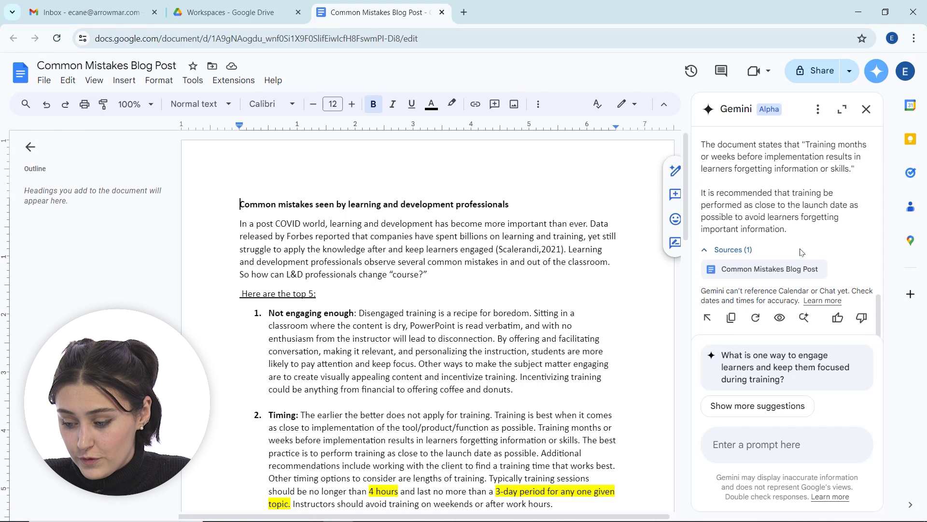
{"action": "left_click", "coordinate": [803, 318]}
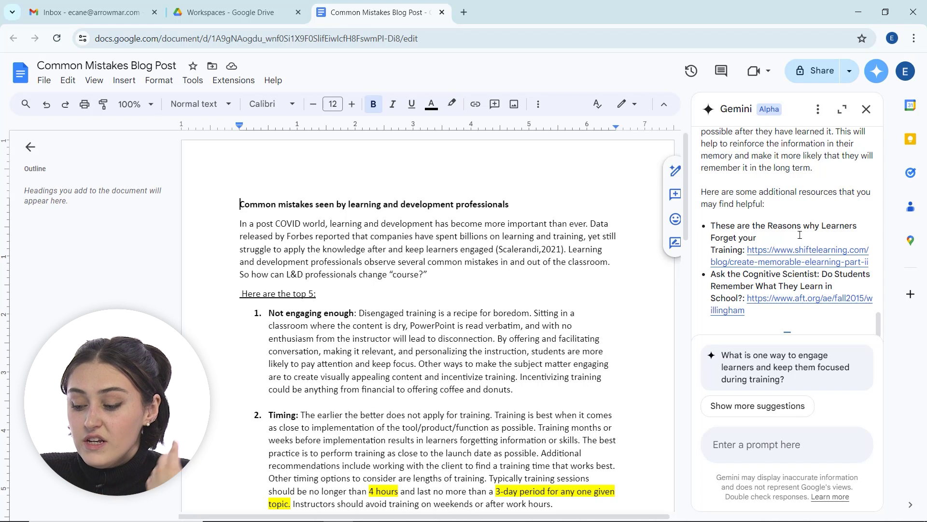
Read Gemini's web-searched answer down to its Shift eLearning and AFT resource links.
{"action": "scroll", "coordinate": [800, 235], "scroll_direction": "down", "scroll_amount": 2}
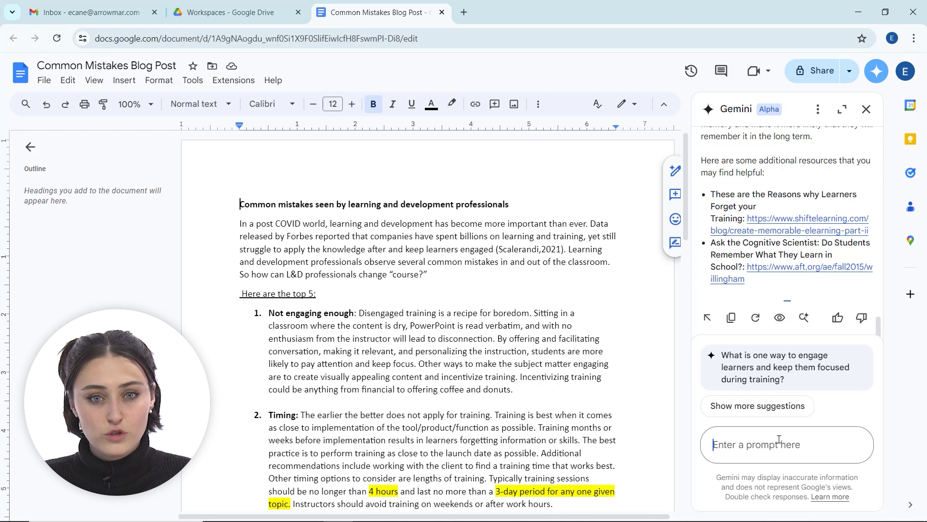
Ask Gemini 'How do I add a heading style to my doc?' and read through its answer.
{"action": "type", "text": "Ho"}
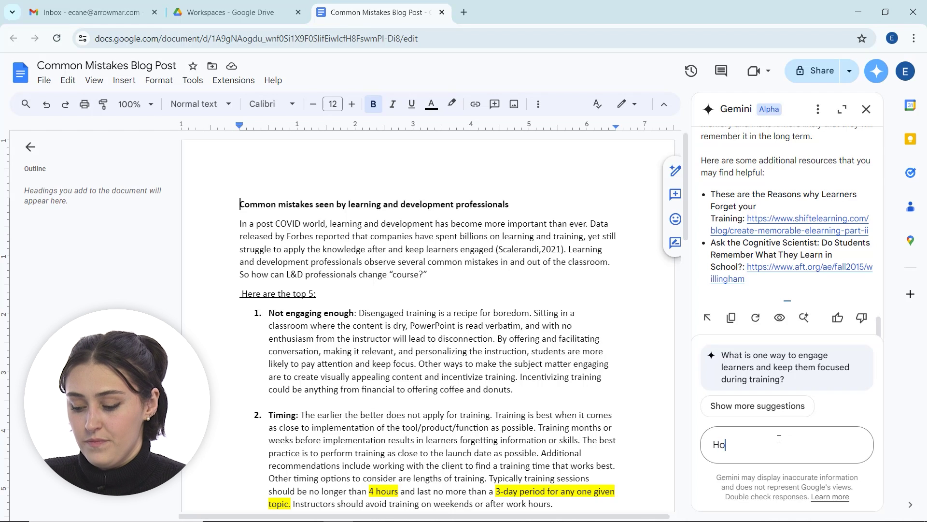
{"action": "type", "text": "w do I add"}
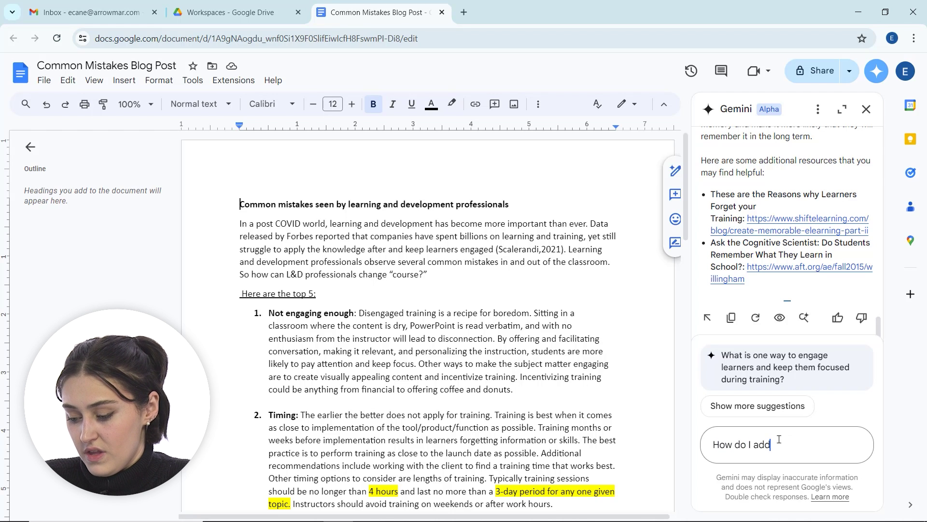
{"action": "type", "text": " a hea"}
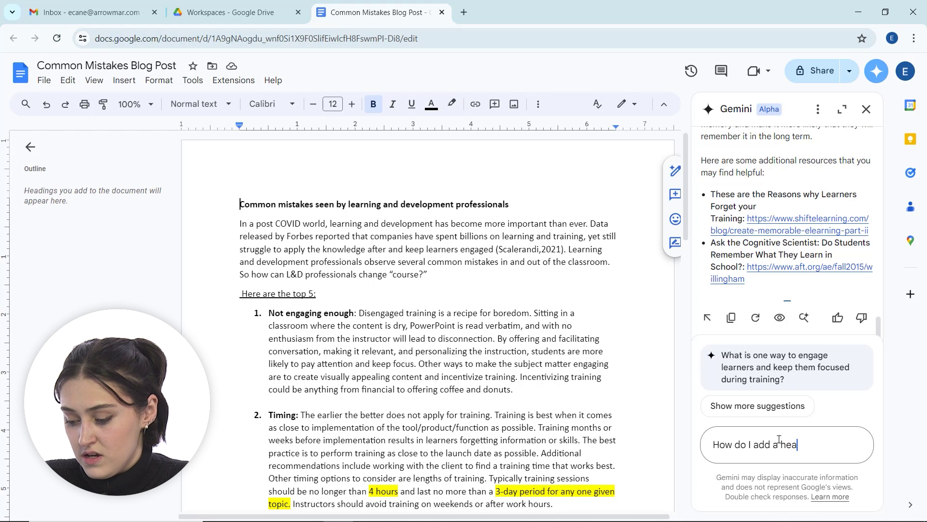
{"action": "type", "text": "ding"}
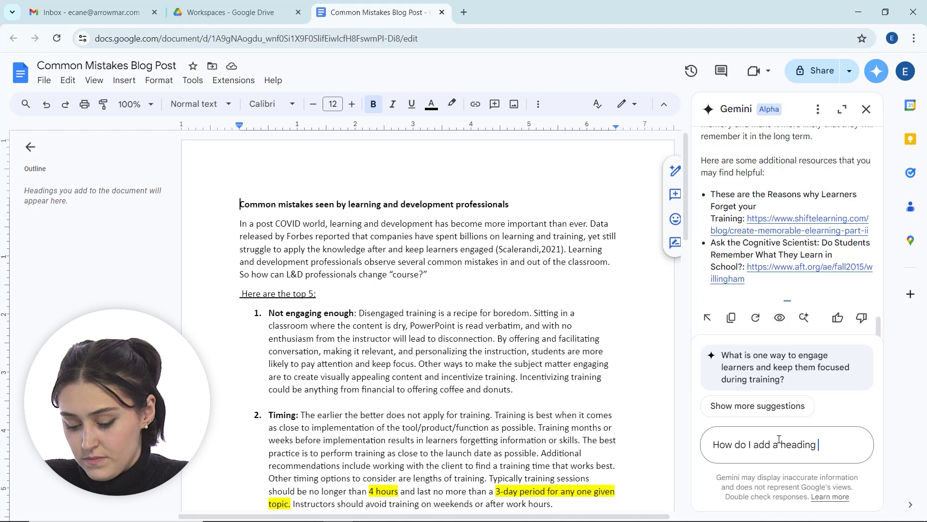
{"action": "type", "text": " style to my "}
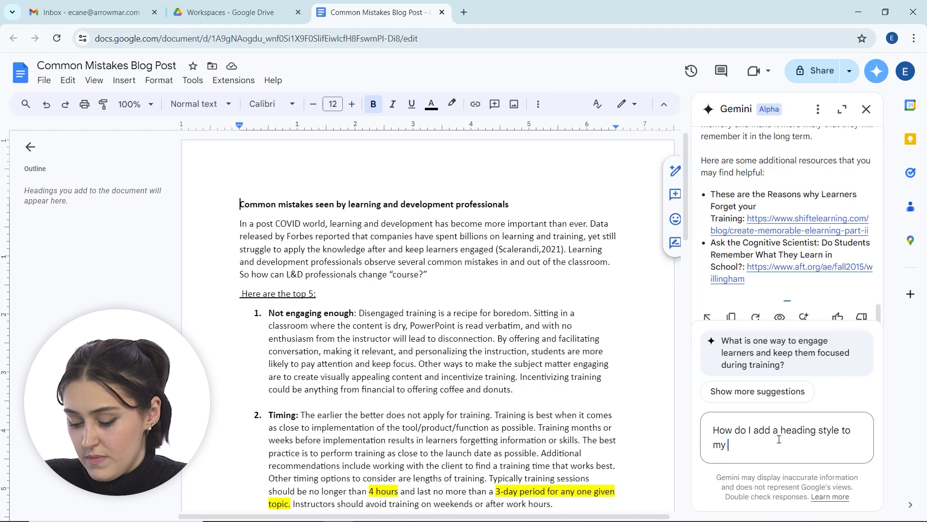
{"action": "type", "text": "doc?"}
{"action": "key", "text": "Return"}
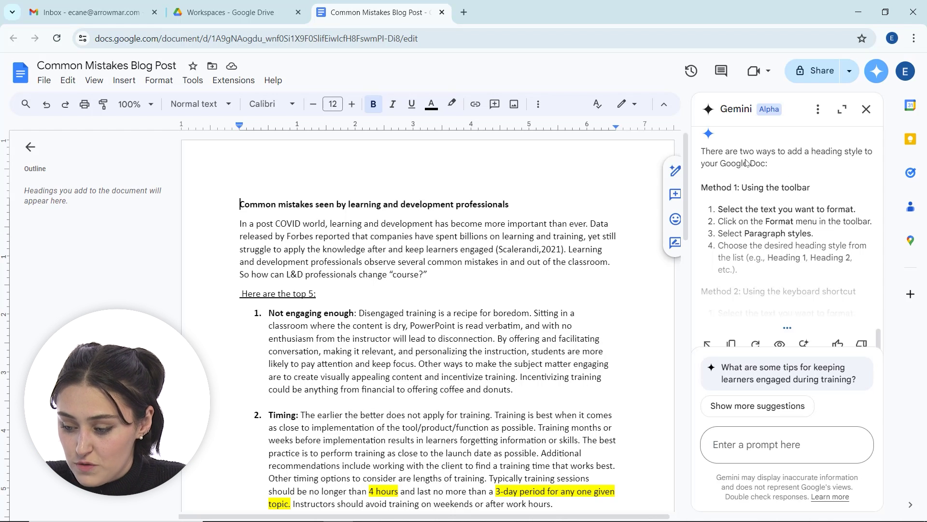
{"action": "scroll", "coordinate": [785, 228], "scroll_direction": "down", "scroll_amount": 3}
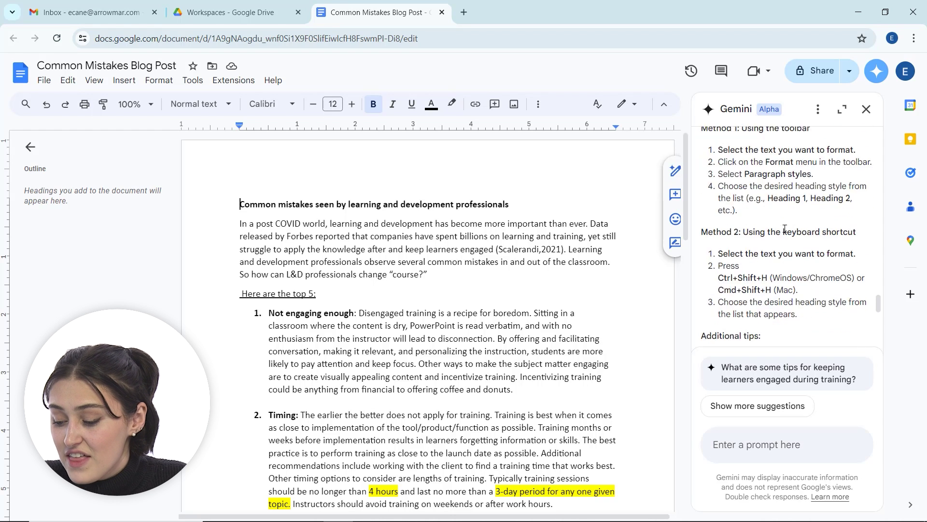
{"action": "scroll", "coordinate": [784, 228], "scroll_direction": "down", "scroll_amount": 3}
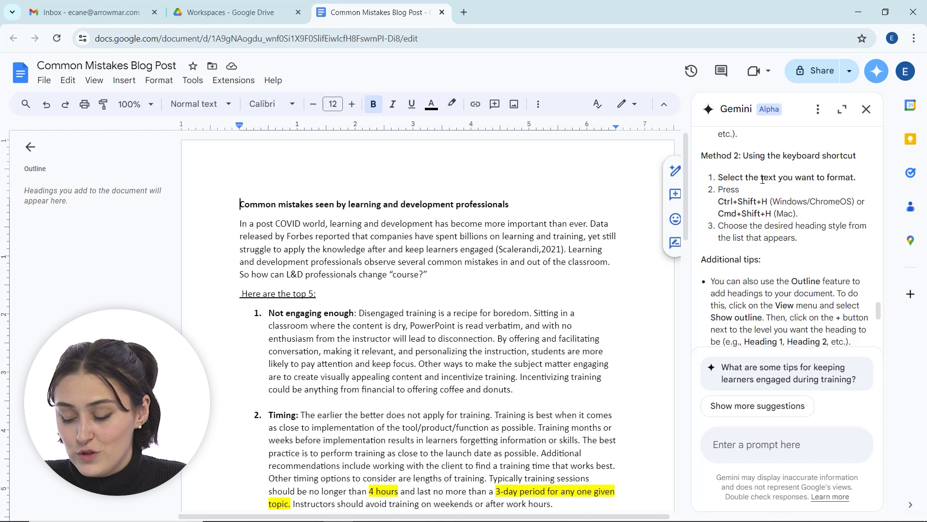
{"action": "scroll", "coordinate": [783, 198], "scroll_direction": "down", "scroll_amount": 8}
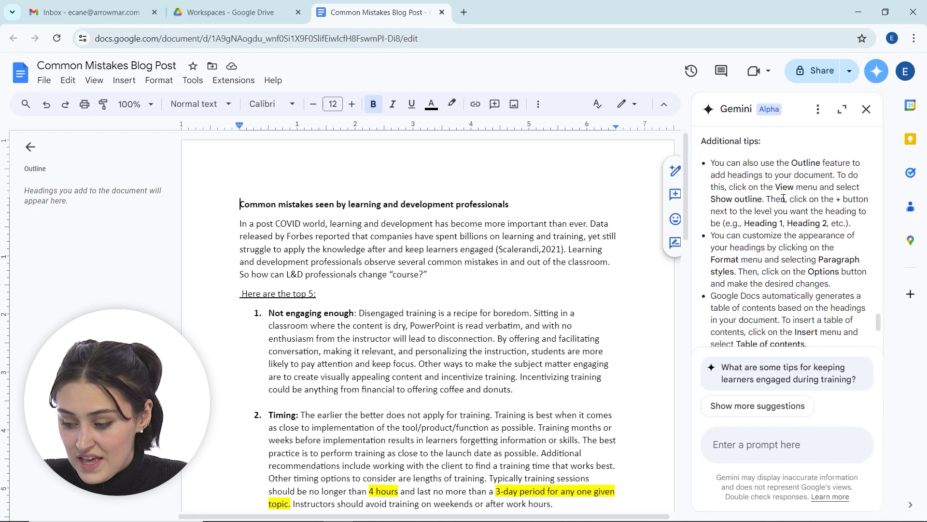
{"action": "scroll", "coordinate": [793, 189], "scroll_direction": "down", "scroll_amount": 2}
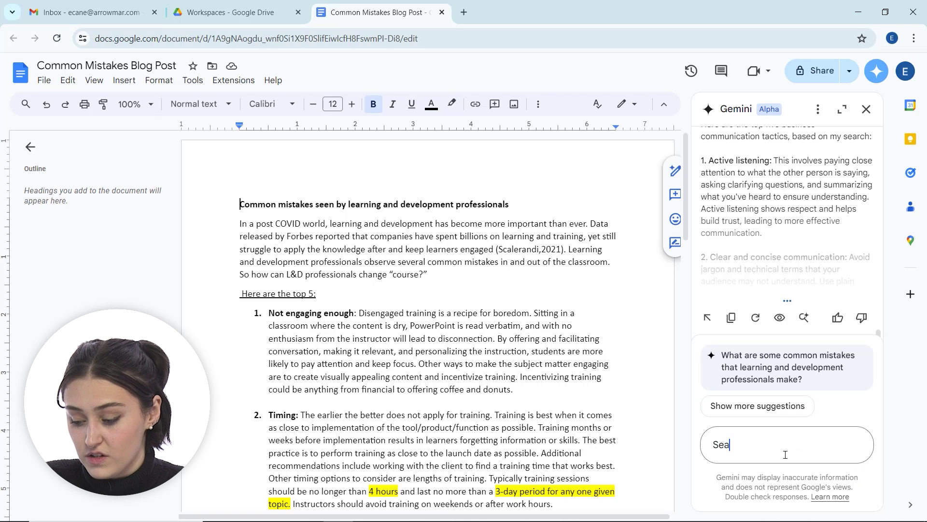
Send Gemini the prompt 'Search the web for the top five business communication tactics'.
{"action": "type", "text": "earch the web"}
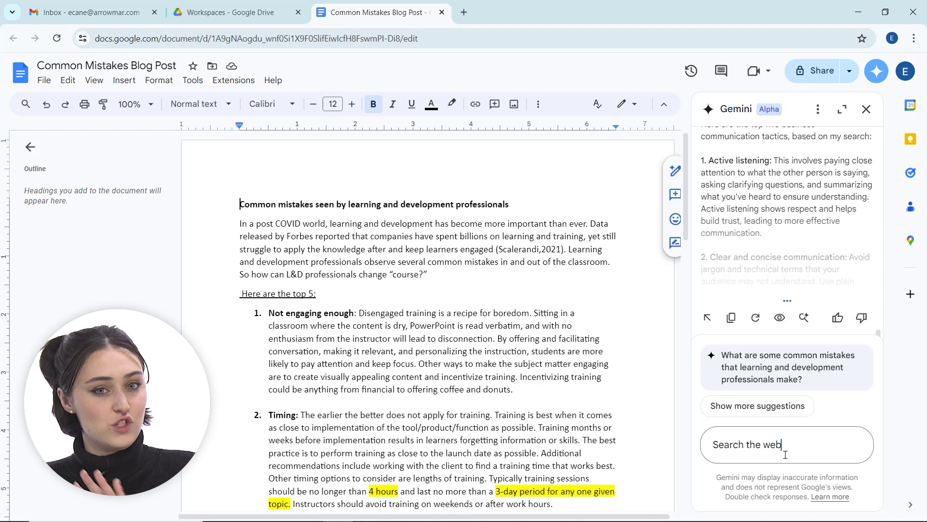
{"action": "type", "text": " for the"}
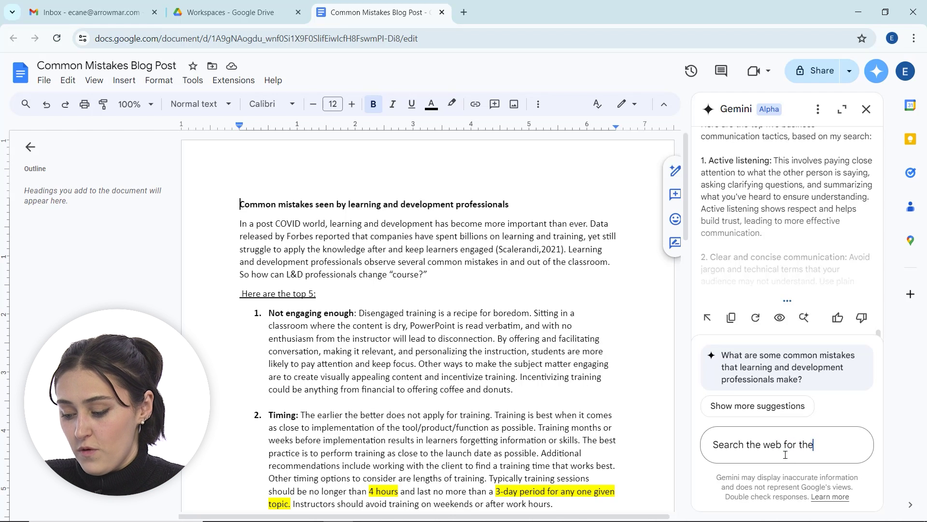
{"action": "type", "text": " top fiv"}
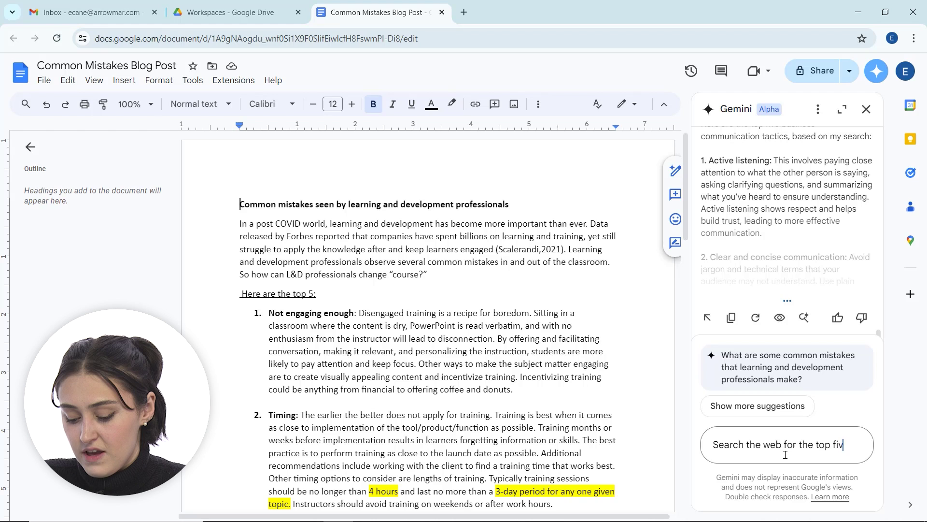
{"action": "type", "text": "e com"}
{"action": "key", "text": "BackSpace"}
{"action": "key", "text": "BackSpace"}
{"action": "key", "text": "BackSpace"}
{"action": "type", "text": "b"}
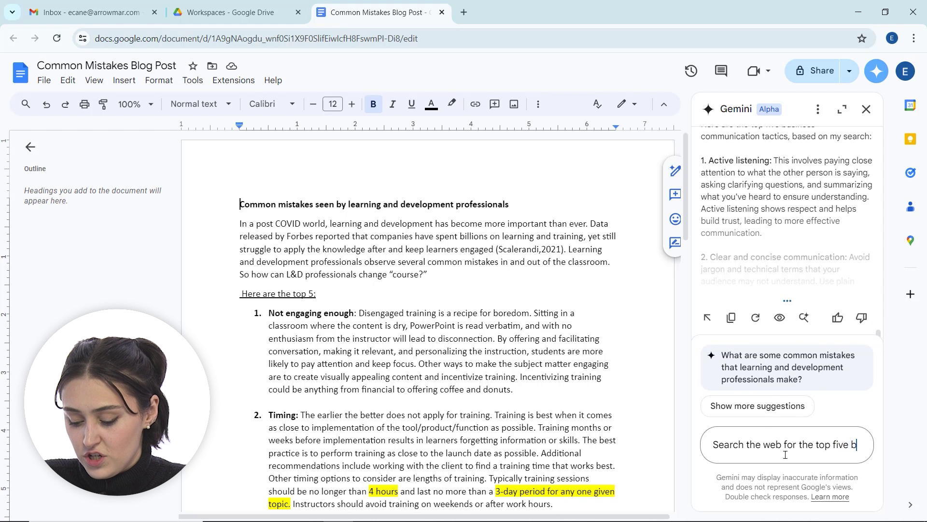
{"action": "type", "text": "ussines comm"}
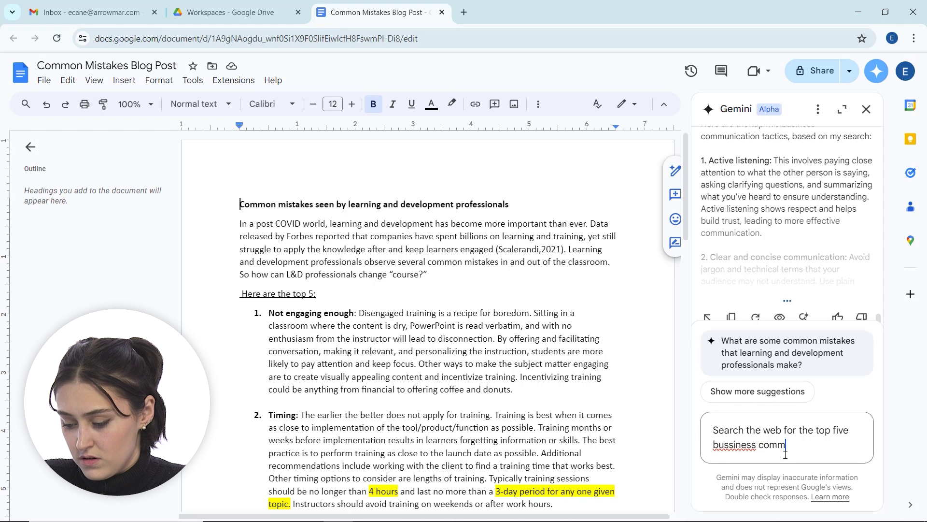
{"action": "key", "text": "BackSpace"}
{"action": "key", "text": "BackSpace"}
{"action": "key", "text": "BackSpace"}
{"action": "key", "text": "BackSpace"}
{"action": "key", "text": "BackSpace"}
{"action": "key", "text": "BackSpace"}
{"action": "key", "text": "BackSpace"}
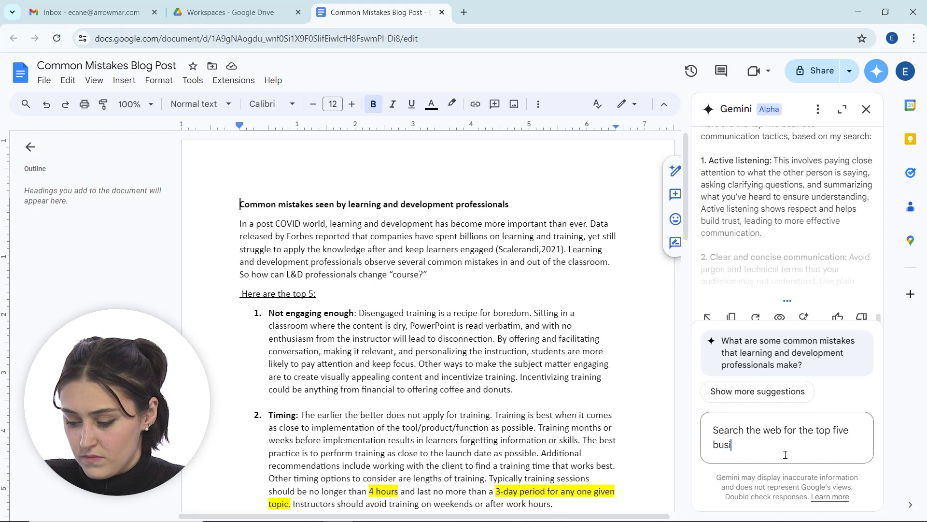
{"action": "type", "text": "ness communic"}
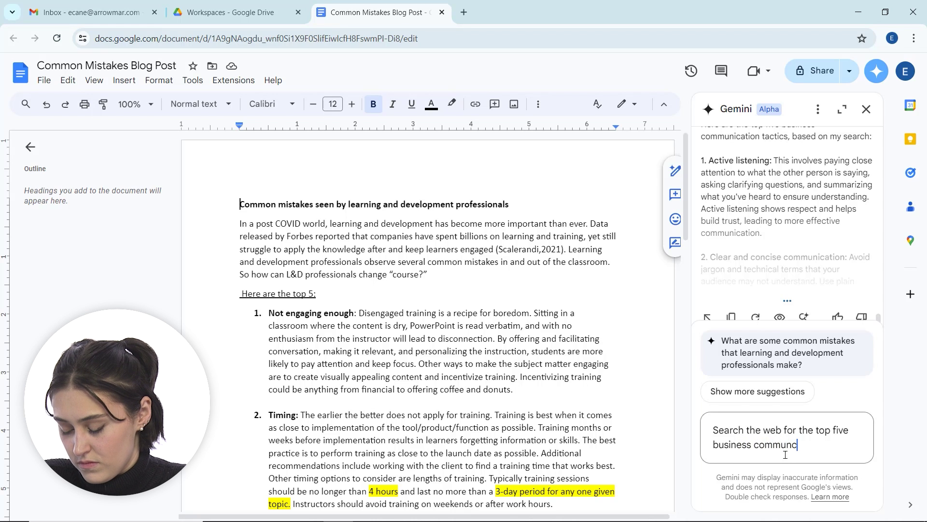
{"action": "type", "text": "ation "}
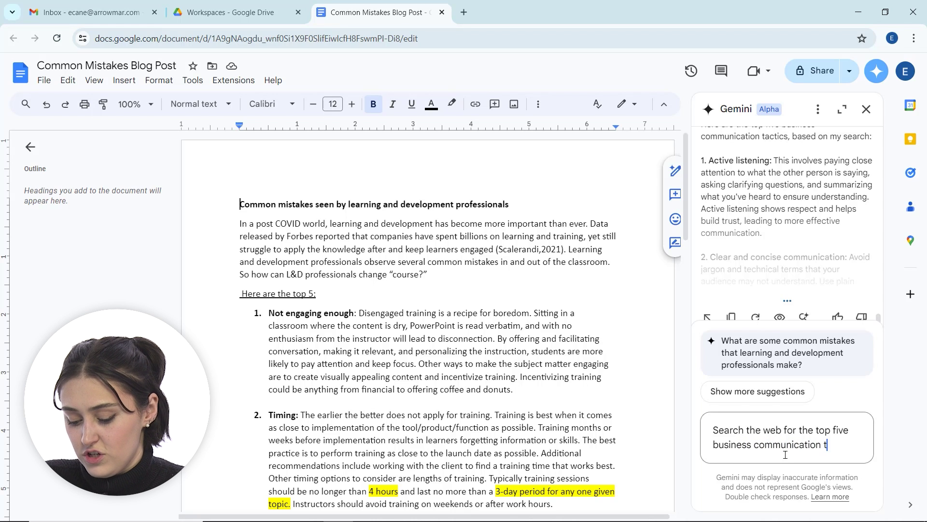
{"action": "type", "text": "tactics"}
{"action": "key", "text": "Return"}
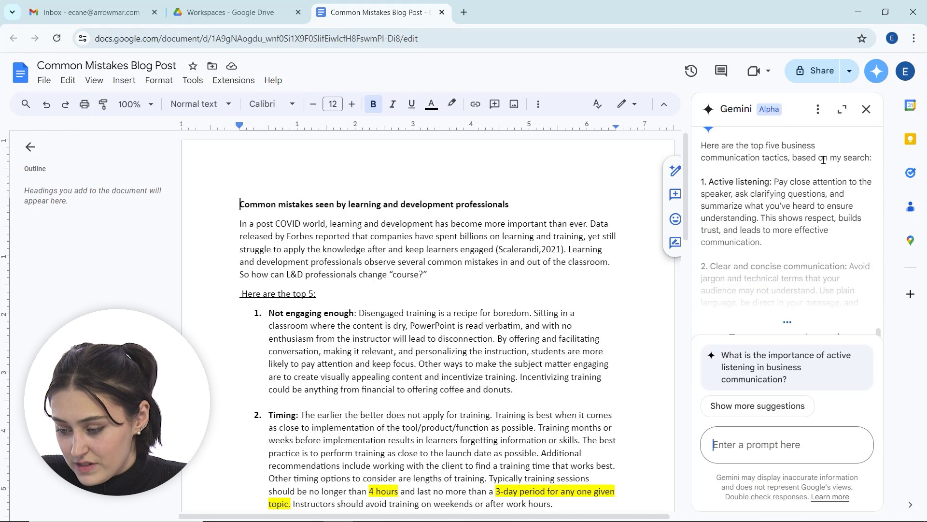
Preview the tactics answer in the document, down to its Indeed, Workplace and Forbes links.
{"action": "left_click", "coordinate": [787, 328]}
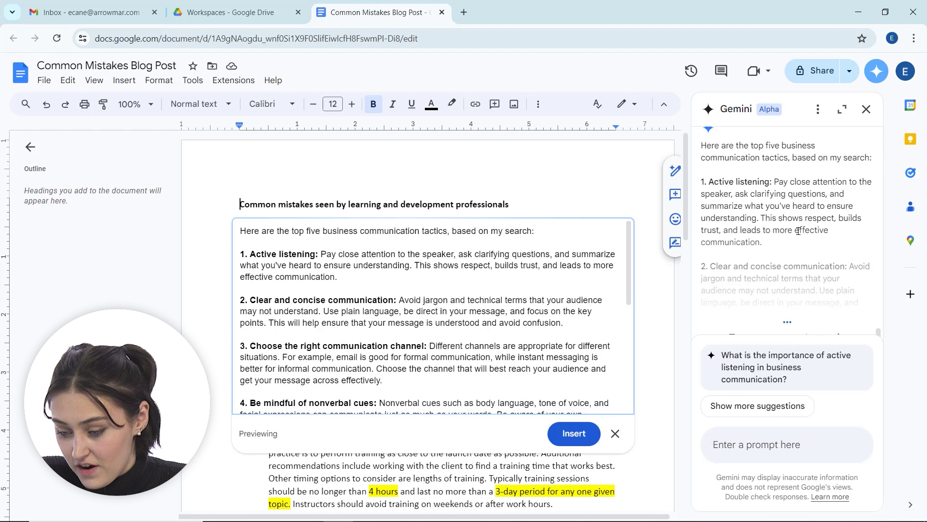
{"action": "scroll", "coordinate": [463, 276], "scroll_direction": "down", "scroll_amount": 5}
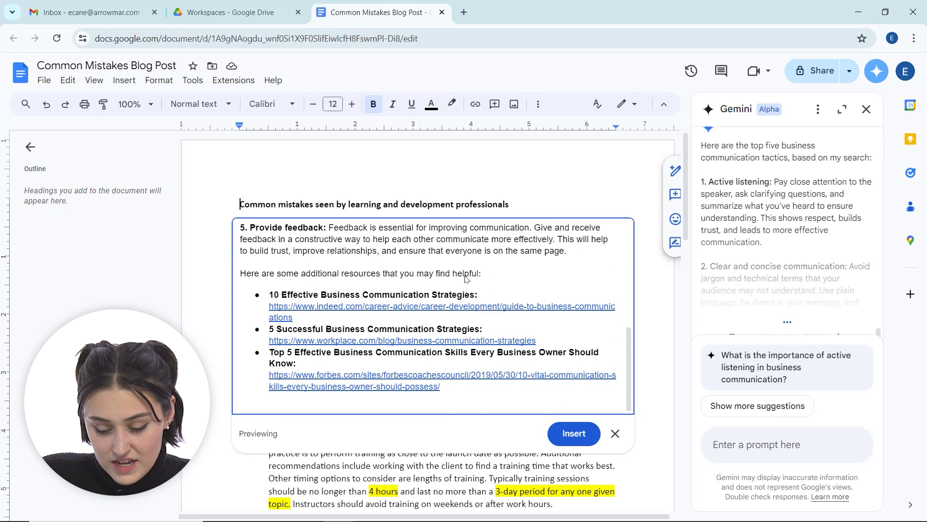